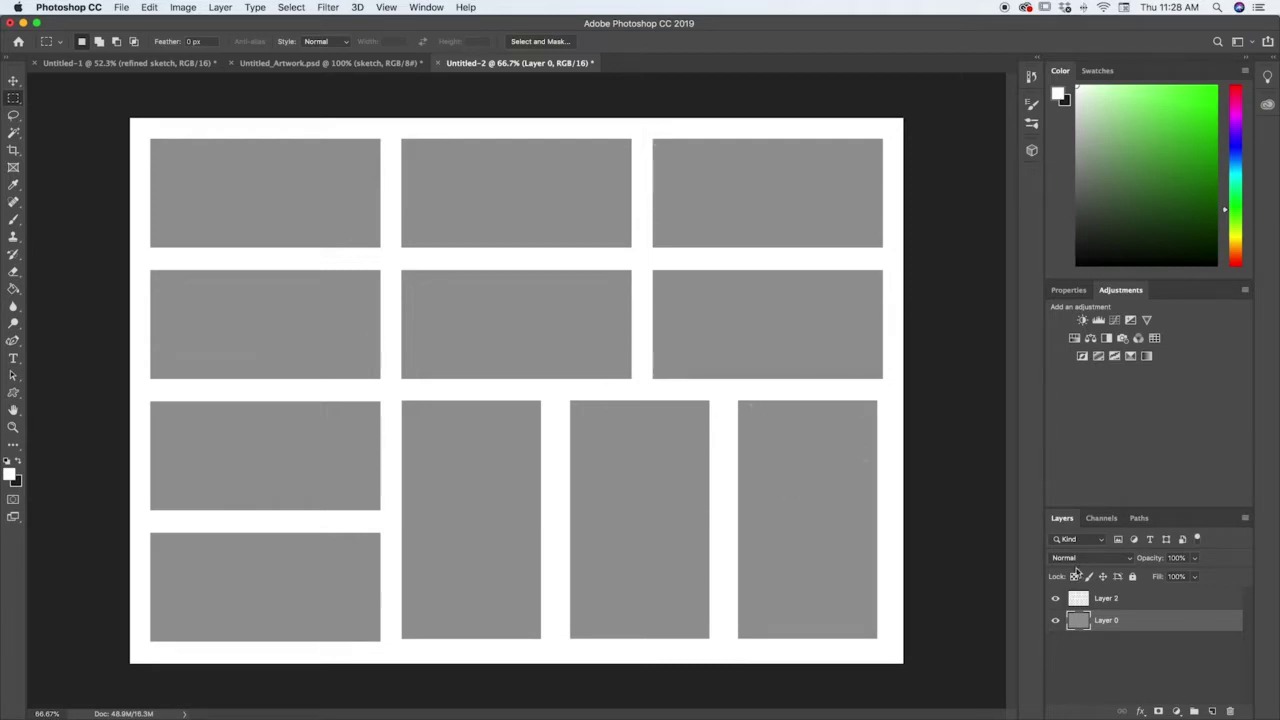
Step: Toggle the visibility of Layer 2 and Layer 0 to check what each layer contains
left_click(1055, 598)
left_click(1055, 598)
left_click(1055, 620)
left_click(1054, 620)
Step: Pick a light grey foreground colour, add a layer between Layer 2 and Layer 0, and try to fill it
mouse_move(1075, 160)
left_mouse_down()
mouse_move(1075, 264)
mouse_move(1082, 85)
mouse_move(1086, 157)
left_mouse_up()
mouse_move(1075, 183)
left_mouse_down()
mouse_move(1077, 100)
mouse_move(1072, 146)
mouse_move(1080, 120)
mouse_move(1063, 131)
left_mouse_up()
left_click(1075, 96)
mouse_move(1077, 97)
left_mouse_down()
mouse_move(1075, 252)
mouse_move(1084, 107)
mouse_move(1077, 128)
left_mouse_up()
left_click(1076, 108)
left_click(1208, 710)
key("alt+BackSpace")
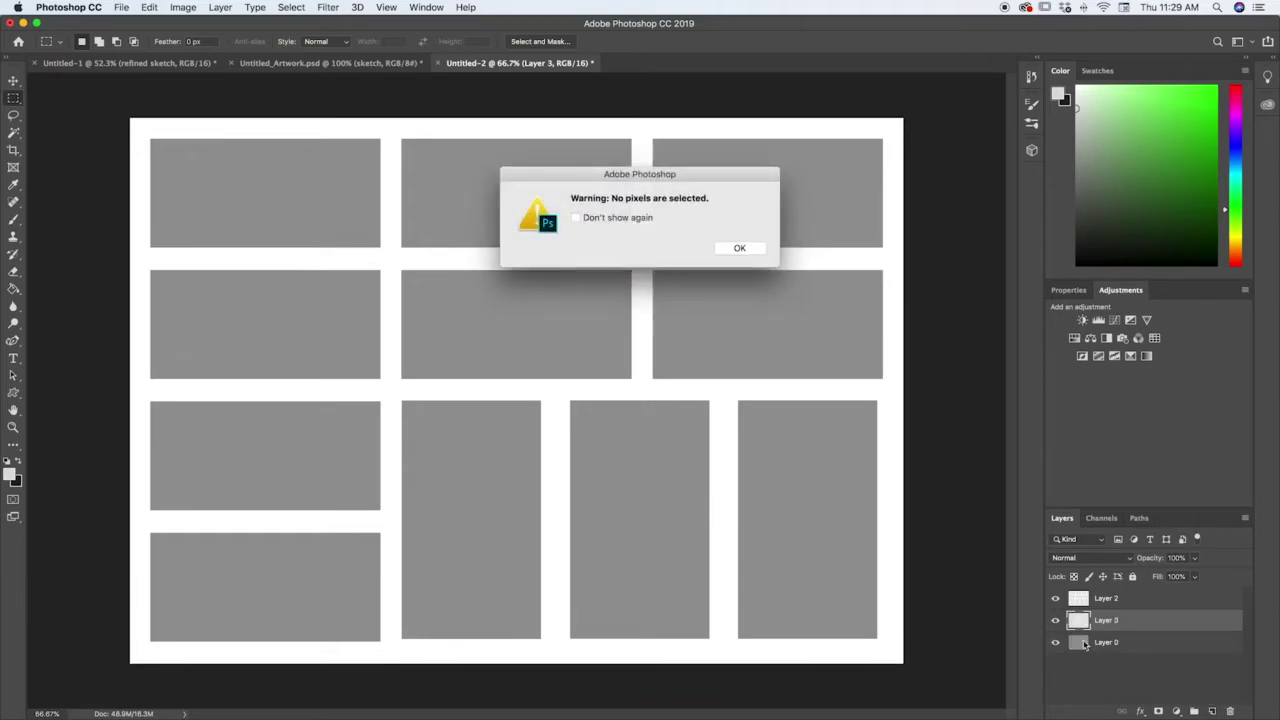
left_click(740, 250)
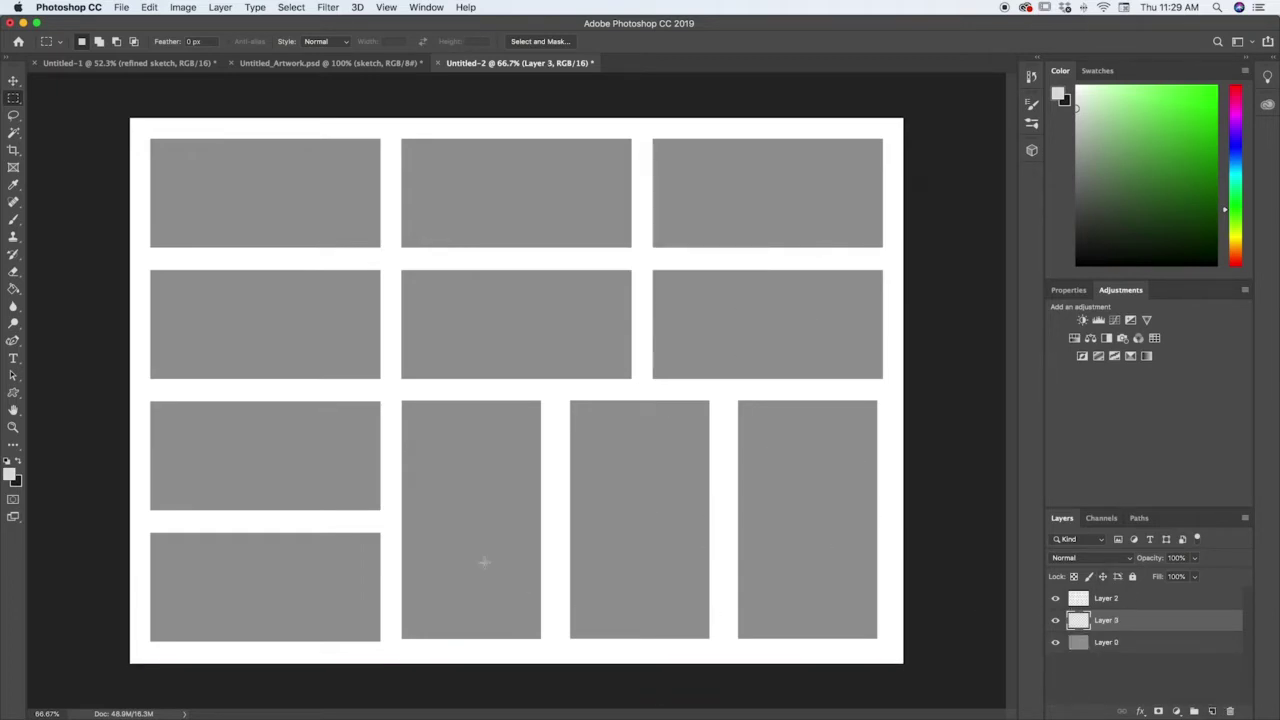
Step: Switch to the Brush tool and load the "Texture paint brush 1" preset from the texture brushes
key("b")
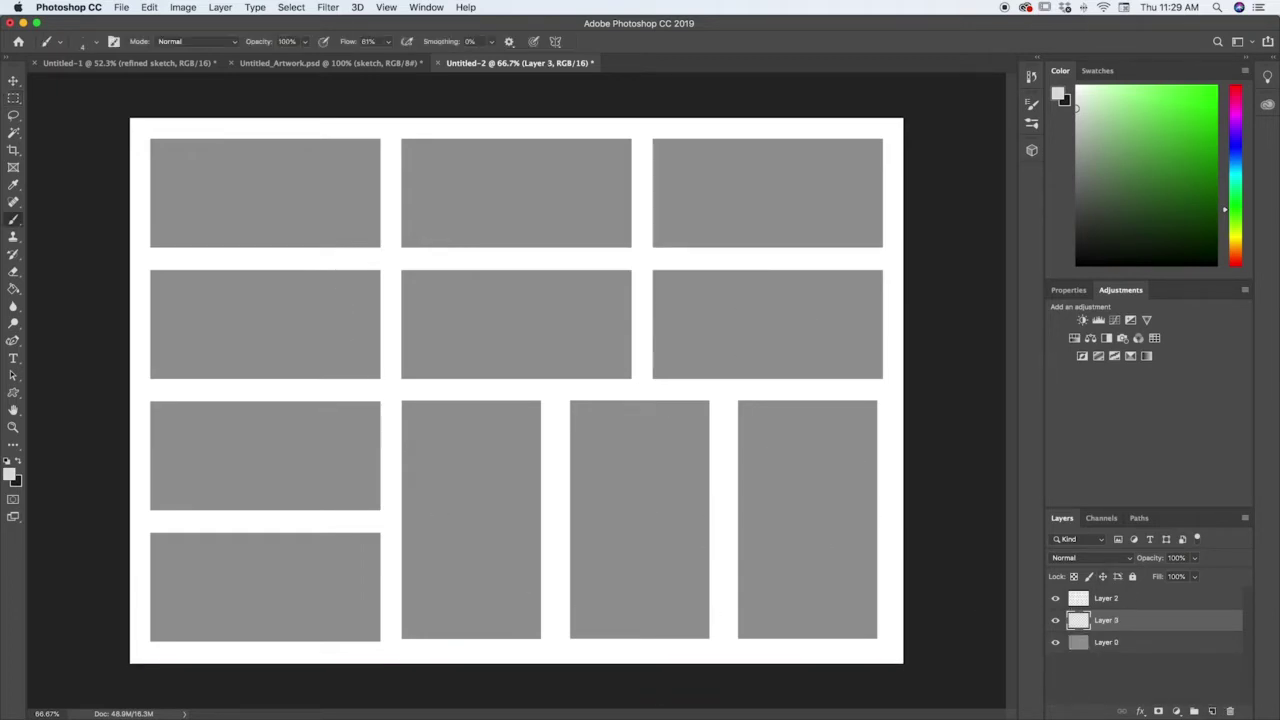
left_click(1031, 122)
scroll(1013, 222, "up", 2)
left_click_drag(1013, 220, 1009, 250)
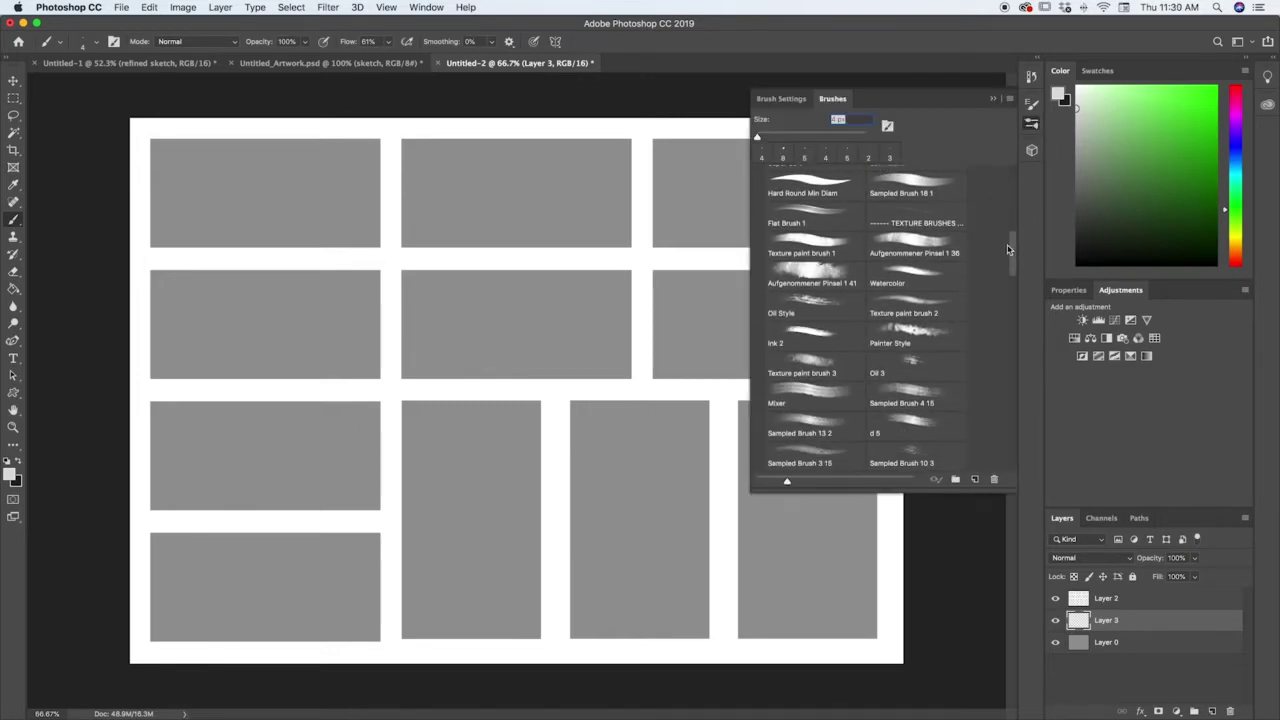
left_click(940, 272)
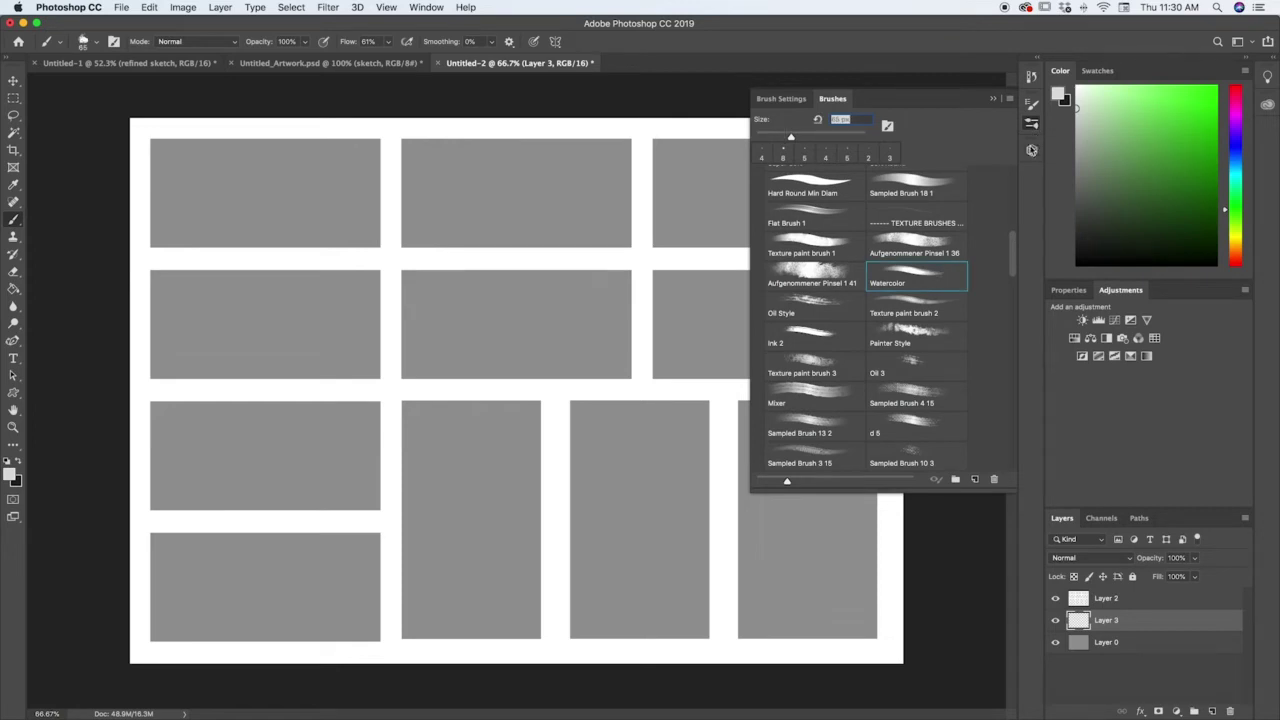
left_click(836, 240)
left_click(1032, 122)
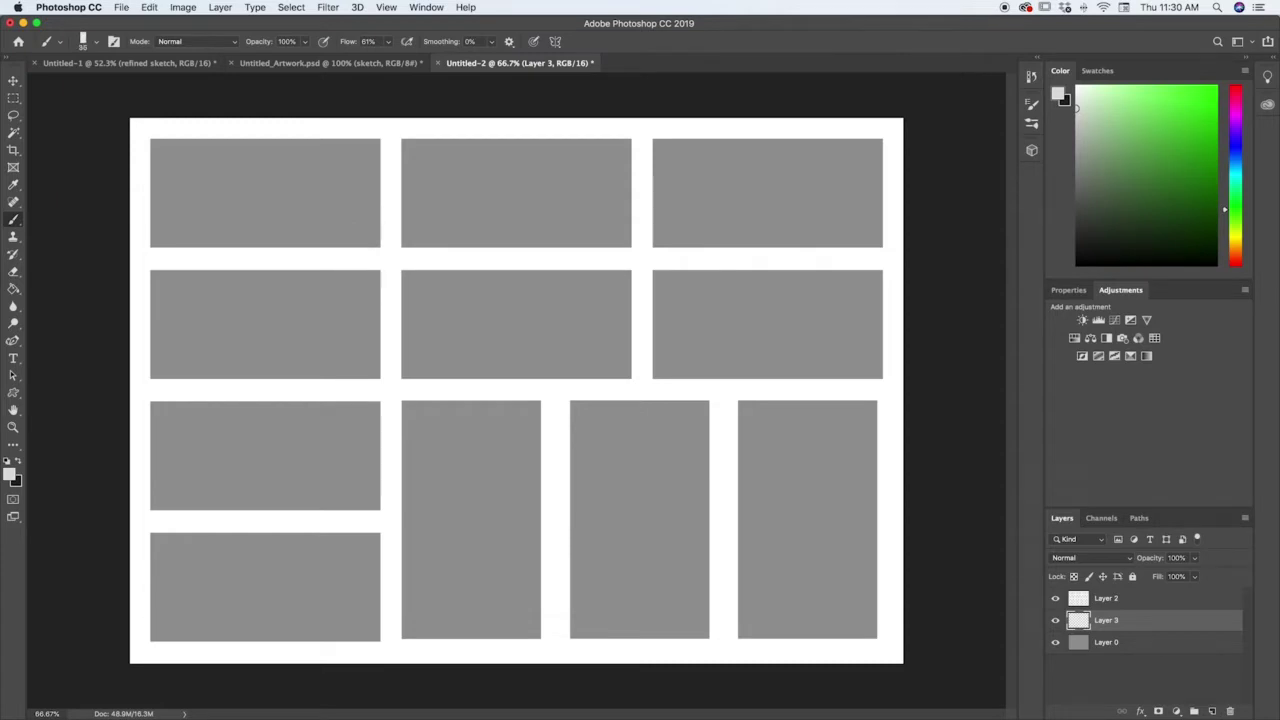
Step: Paint the first frame of the top row solid light grey on Layer 3 and add a new layer above it
scroll(545, 375, "down", 3)
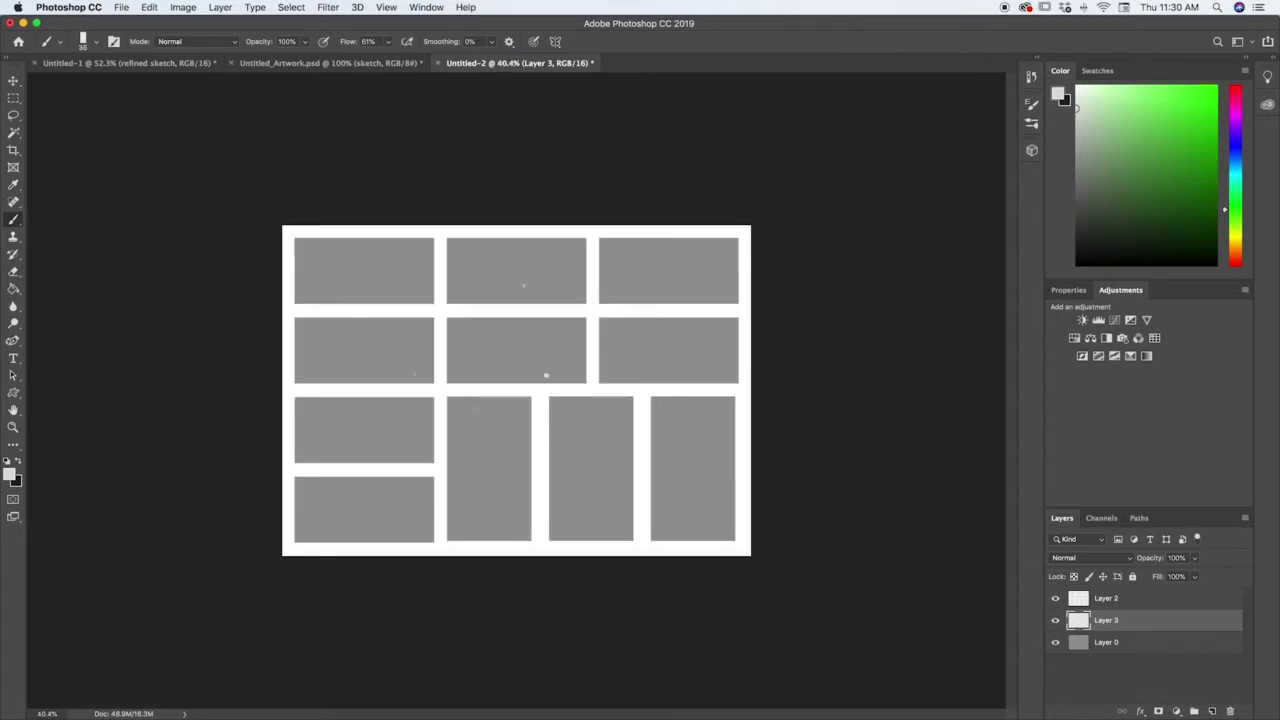
key("z")
left_click_drag(399, 292, 420, 265)
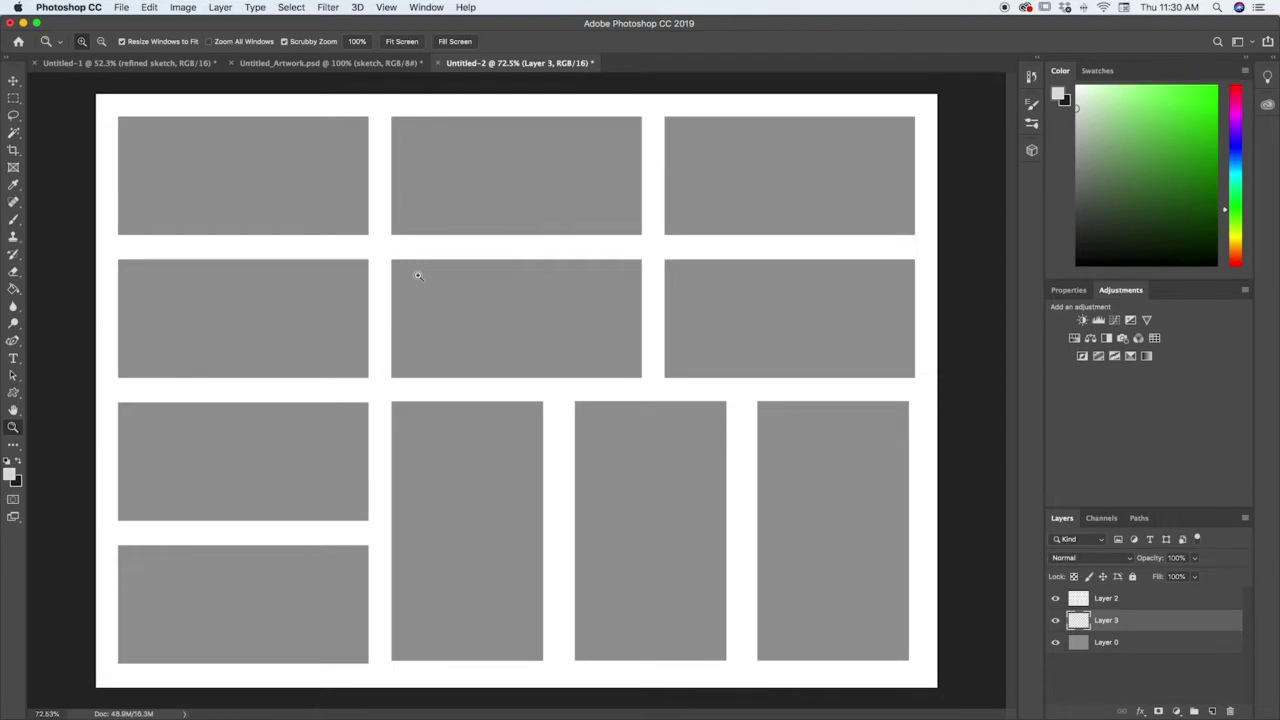
mouse_move(288, 166)
left_mouse_down()
mouse_move(300, 169)
mouse_move(275, 184)
left_mouse_up()
key("b")
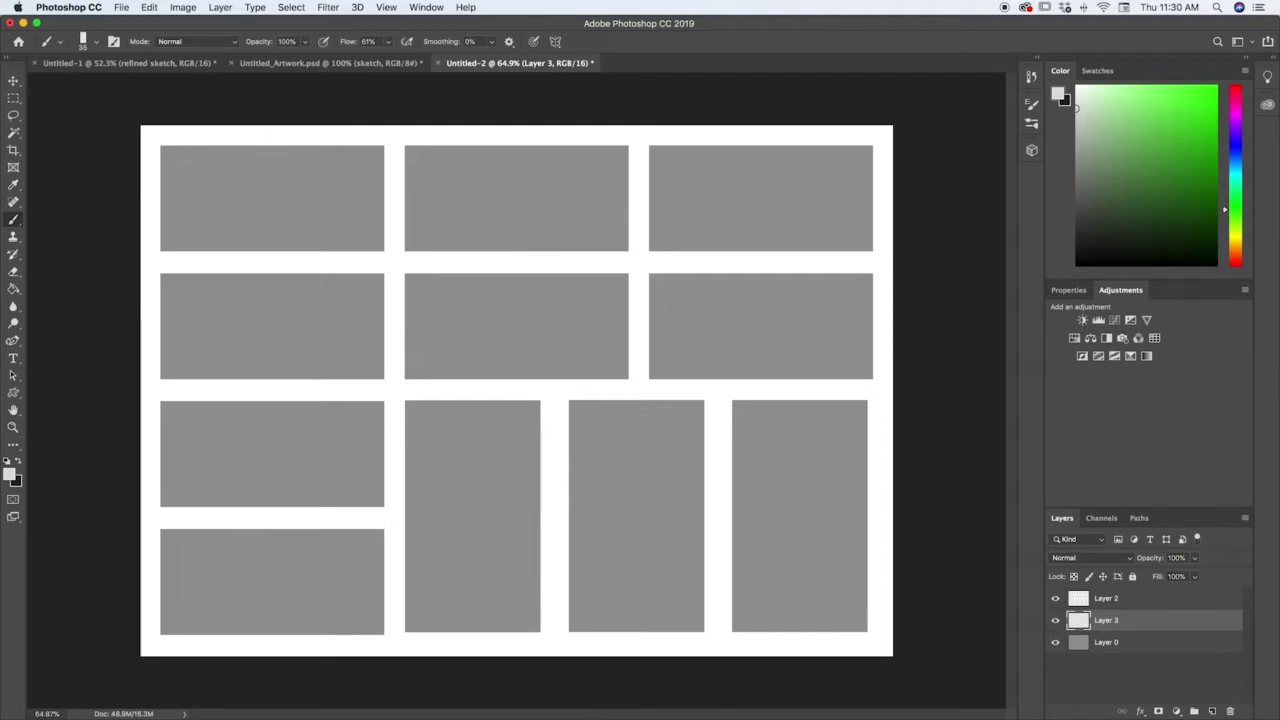
mouse_move(195, 145)
left_mouse_down()
mouse_move(258, 148)
mouse_move(186, 153)
mouse_move(373, 145)
mouse_move(377, 175)
mouse_move(344, 150)
mouse_move(252, 197)
mouse_move(274, 155)
mouse_move(249, 155)
mouse_move(165, 200)
mouse_move(176, 157)
mouse_move(172, 235)
mouse_move(164, 213)
mouse_move(268, 188)
mouse_move(258, 234)
mouse_move(334, 166)
mouse_move(325, 194)
mouse_move(374, 194)
mouse_move(380, 247)
mouse_move(284, 252)
mouse_move(334, 208)
mouse_move(340, 242)
mouse_move(359, 205)
left_mouse_up()
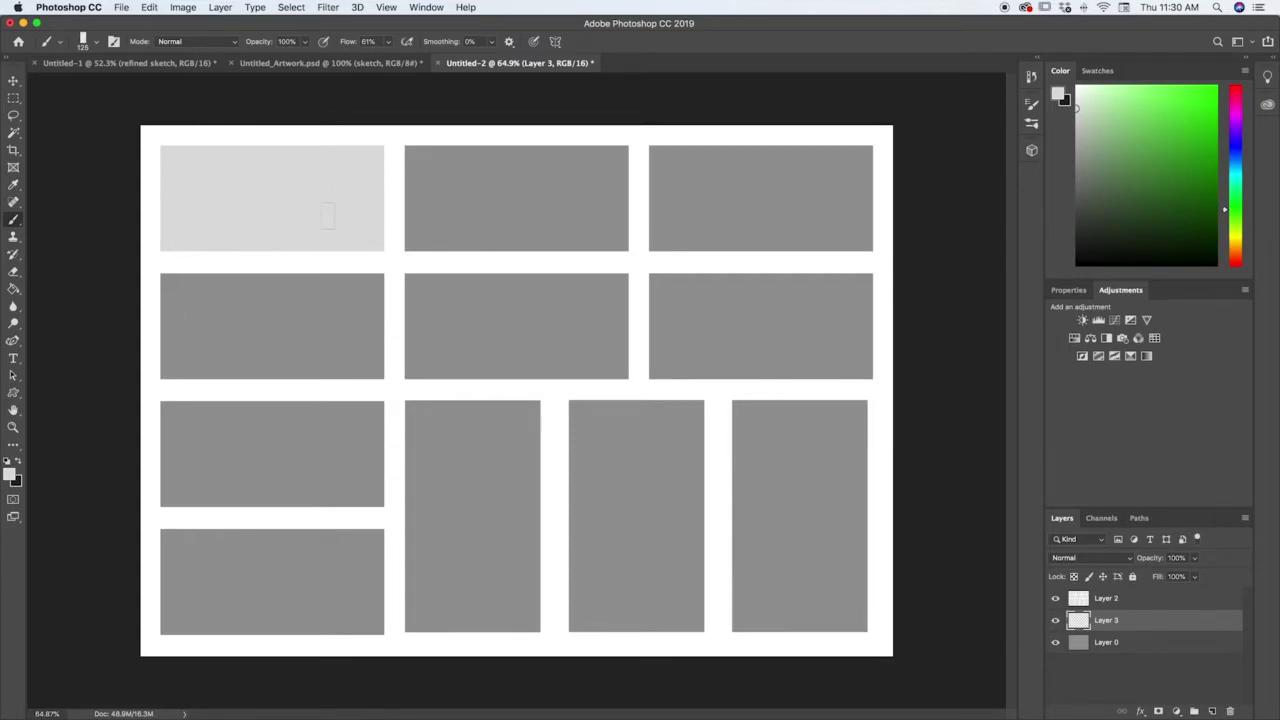
left_click(1211, 711)
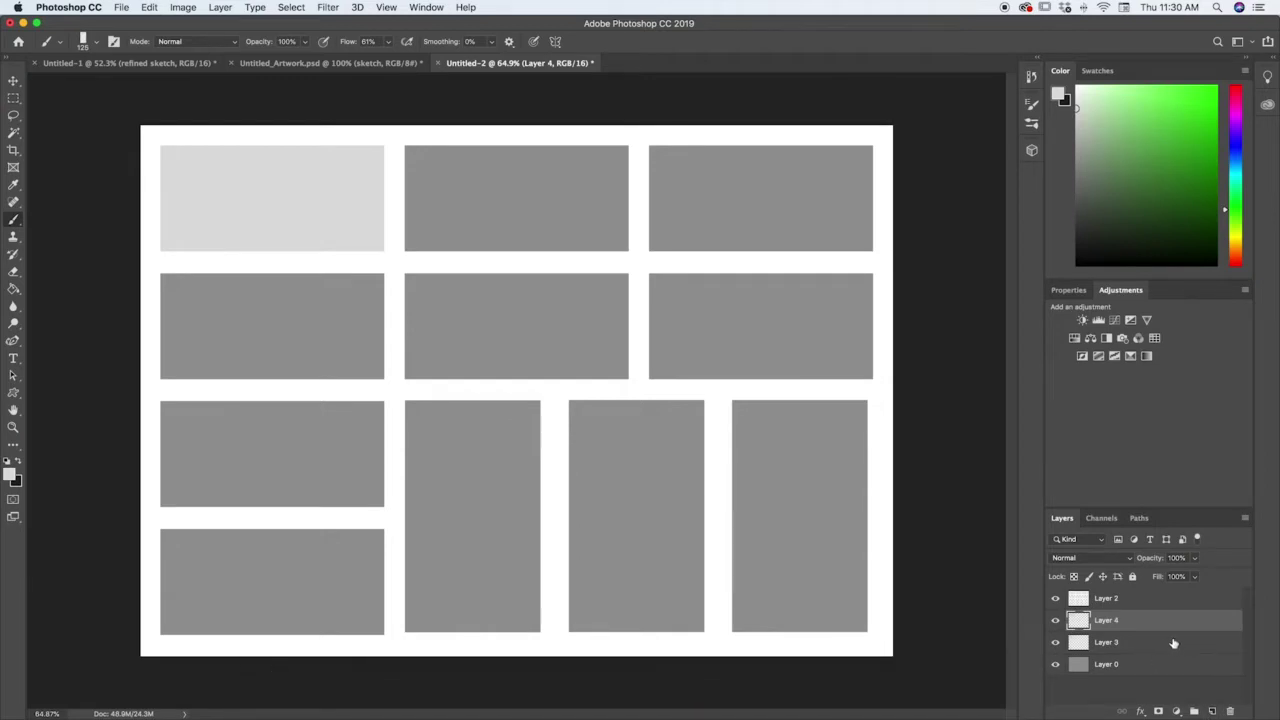
Step: On Layer 3, set the foreground colour to #ebebeb and paint soft diagonal cloud strokes across the upper part of the first frame
left_click(1100, 642)
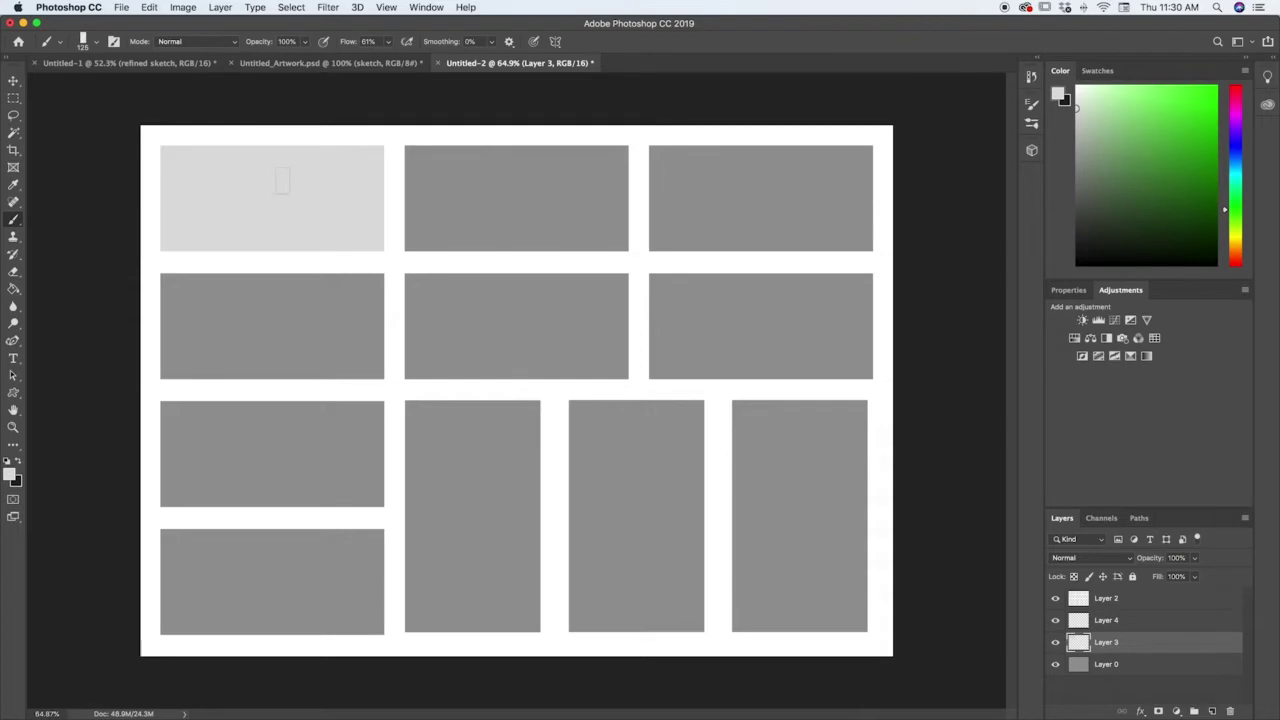
left_click(9, 474)
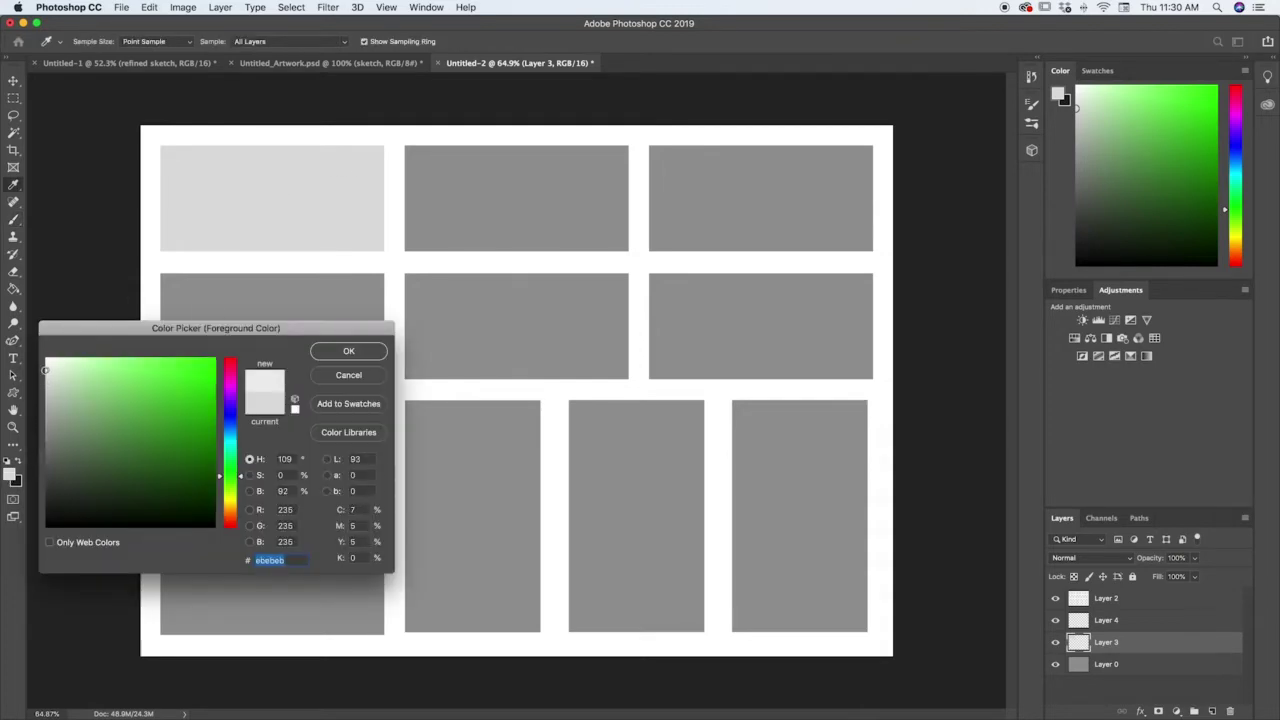
left_click(346, 352)
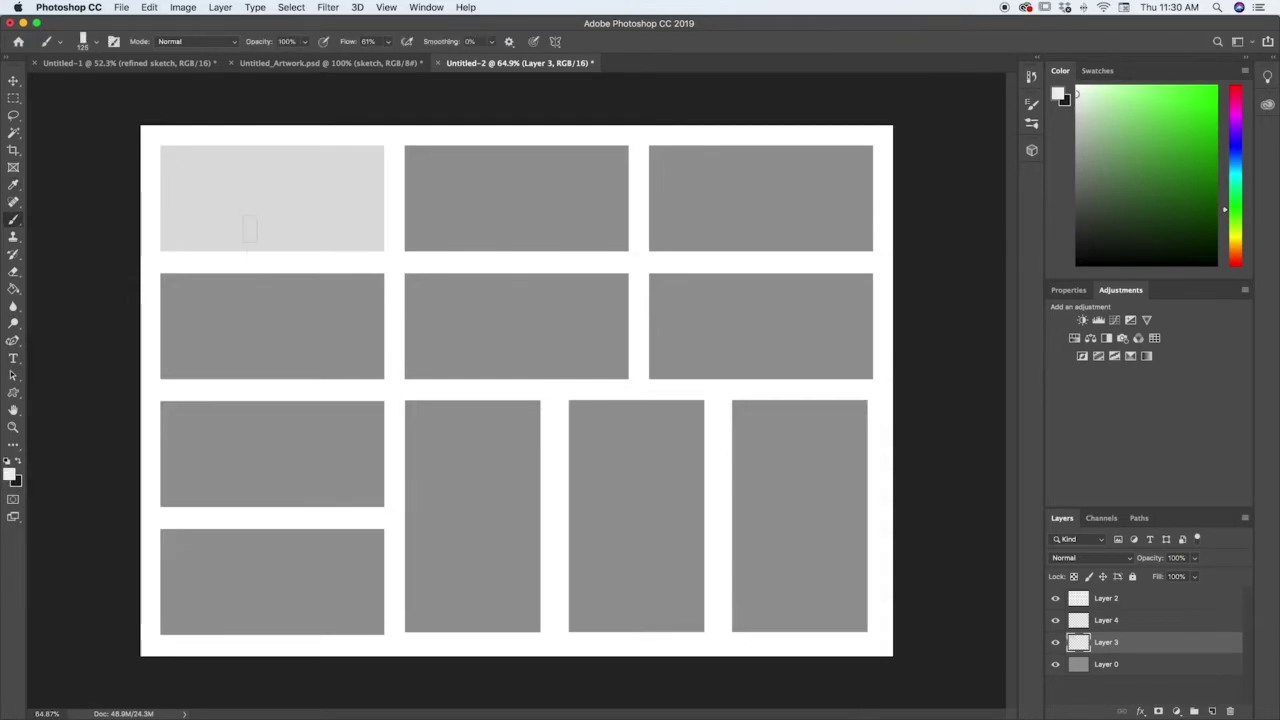
left_click_drag(162, 189, 218, 158)
mouse_move(296, 138)
left_mouse_down()
mouse_move(226, 206)
mouse_move(372, 136)
mouse_move(273, 206)
mouse_move(377, 127)
mouse_move(245, 157)
left_mouse_up()
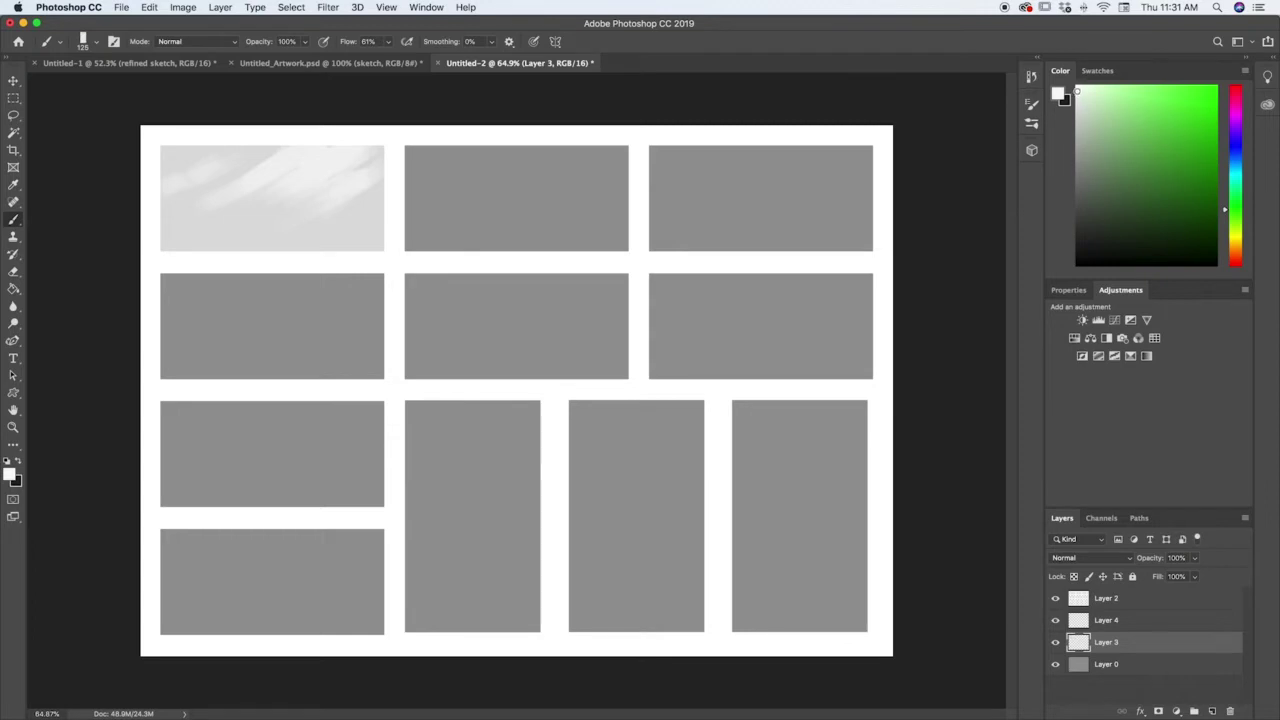
Step: Reduce the brush size to 45 and dab a white glow into the clouds of the first frame
key("bracketleft")
key("bracketleft")
key("bracketleft")
key("bracketleft")
key("bracketleft")
key("bracketleft")
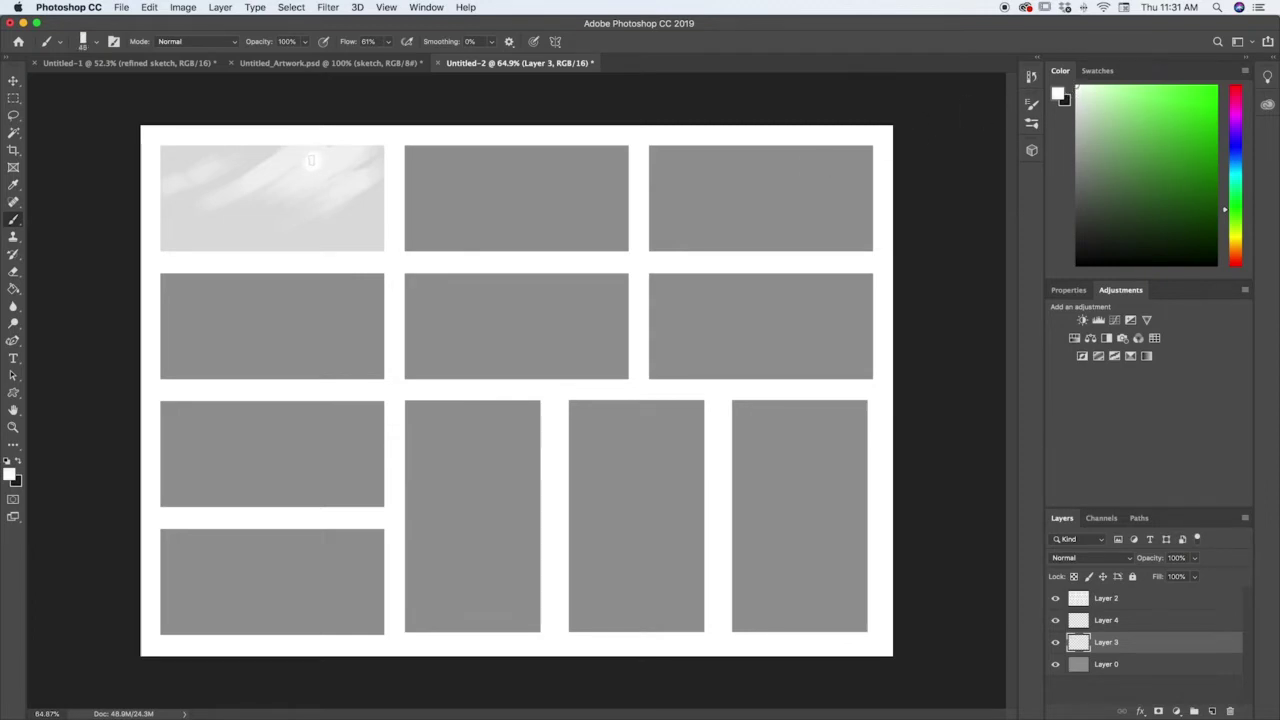
left_click(310, 162)
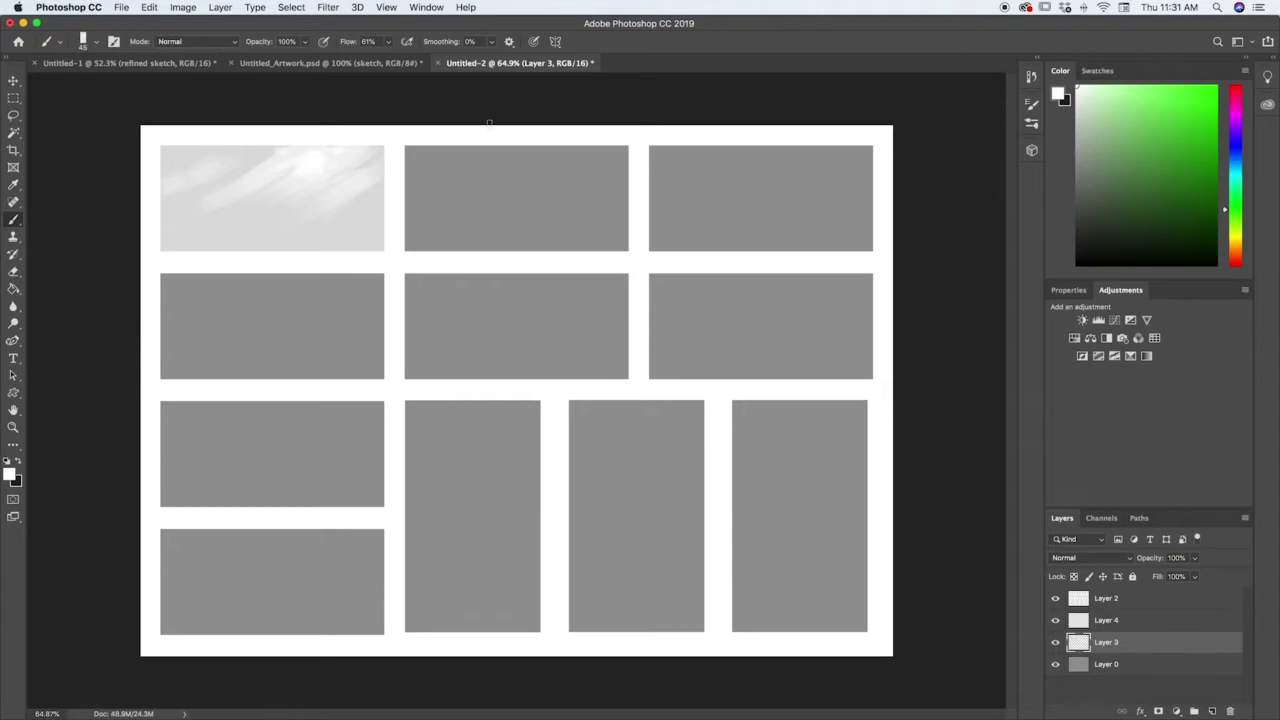
Step: On Layer 4, paint a mid-grey jagged mountain silhouette descending from the left across the lower part of the first frame
left_click(1076, 143)
left_click(1122, 621)
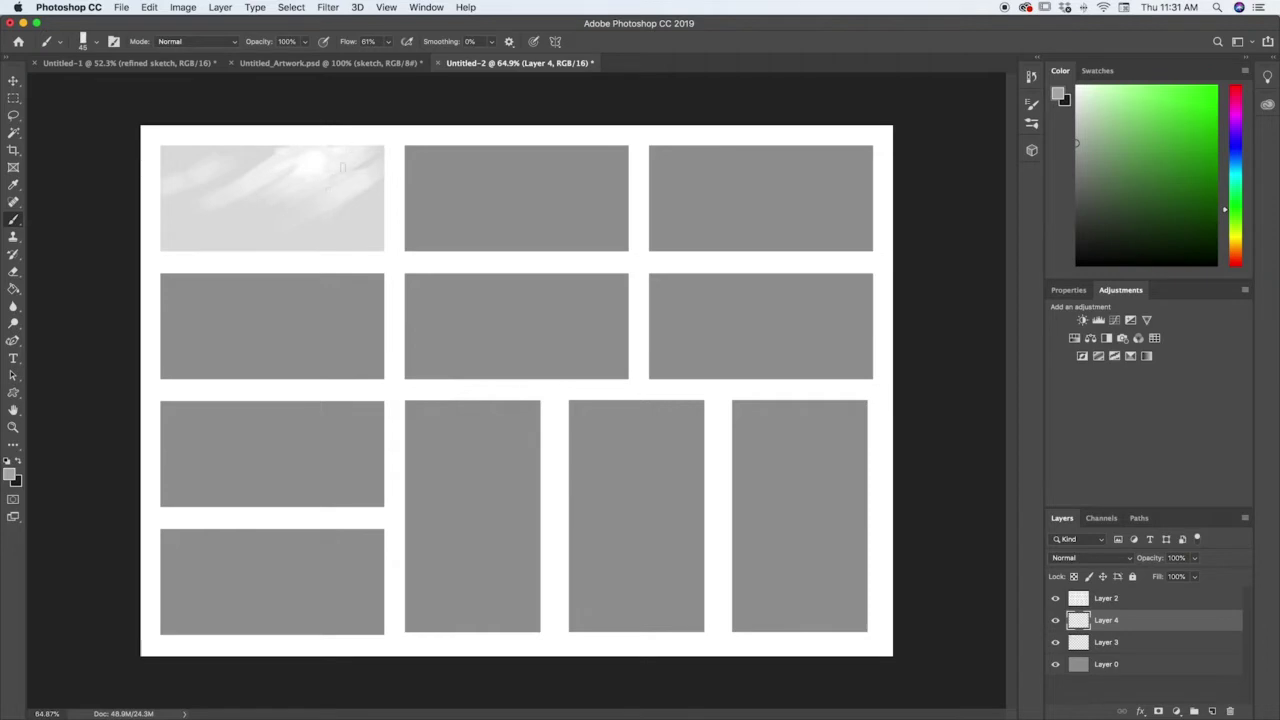
key("super+z")
mouse_move(161, 196)
left_mouse_down()
mouse_move(201, 170)
mouse_move(230, 204)
left_mouse_up()
mouse_move(175, 170)
left_mouse_down()
mouse_move(184, 190)
mouse_move(165, 160)
mouse_move(162, 184)
mouse_move(190, 210)
mouse_move(230, 180)
mouse_move(242, 208)
mouse_move(250, 196)
mouse_move(264, 214)
mouse_move(380, 228)
mouse_move(386, 244)
mouse_move(336, 246)
mouse_move(266, 216)
mouse_move(254, 222)
mouse_move(278, 242)
mouse_move(242, 240)
mouse_move(238, 198)
mouse_move(227, 212)
mouse_move(221, 188)
mouse_move(194, 182)
mouse_move(242, 248)
mouse_move(177, 200)
mouse_move(243, 260)
mouse_move(172, 254)
mouse_move(157, 178)
left_mouse_up()
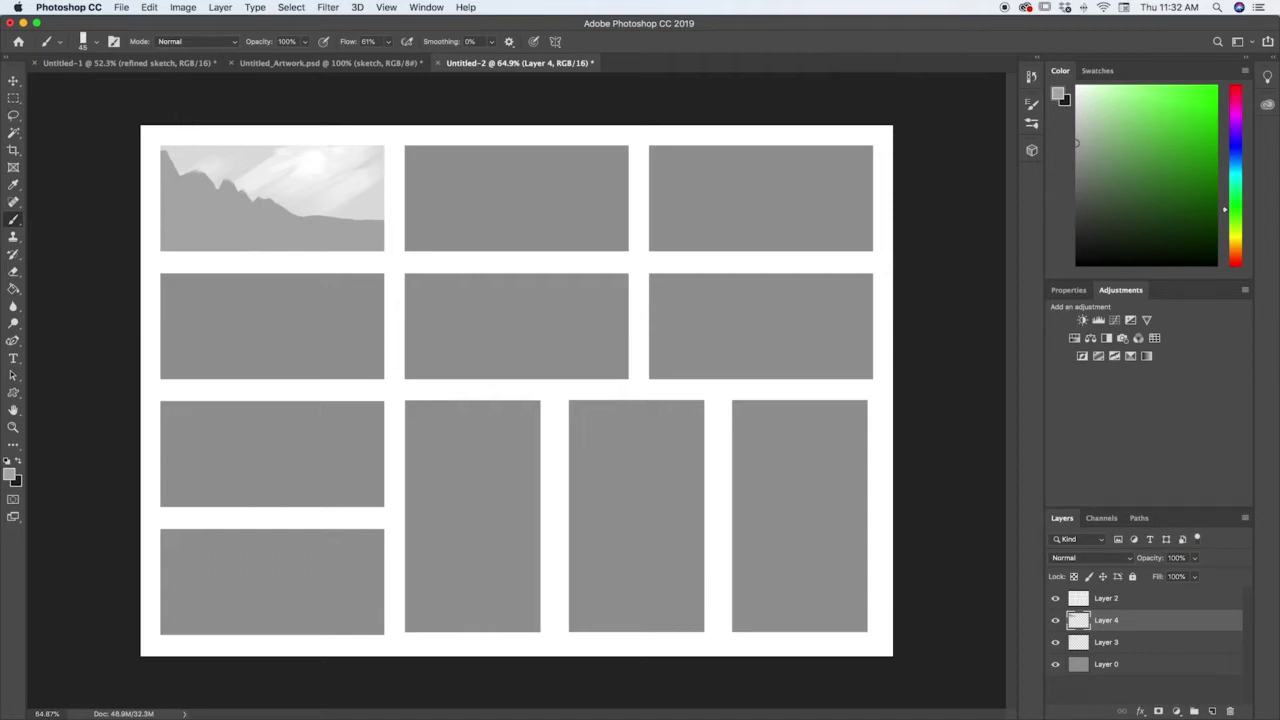
mouse_move(301, 212)
left_mouse_down()
mouse_move(290, 214)
mouse_move(390, 222)
left_mouse_up()
left_click(221, 177)
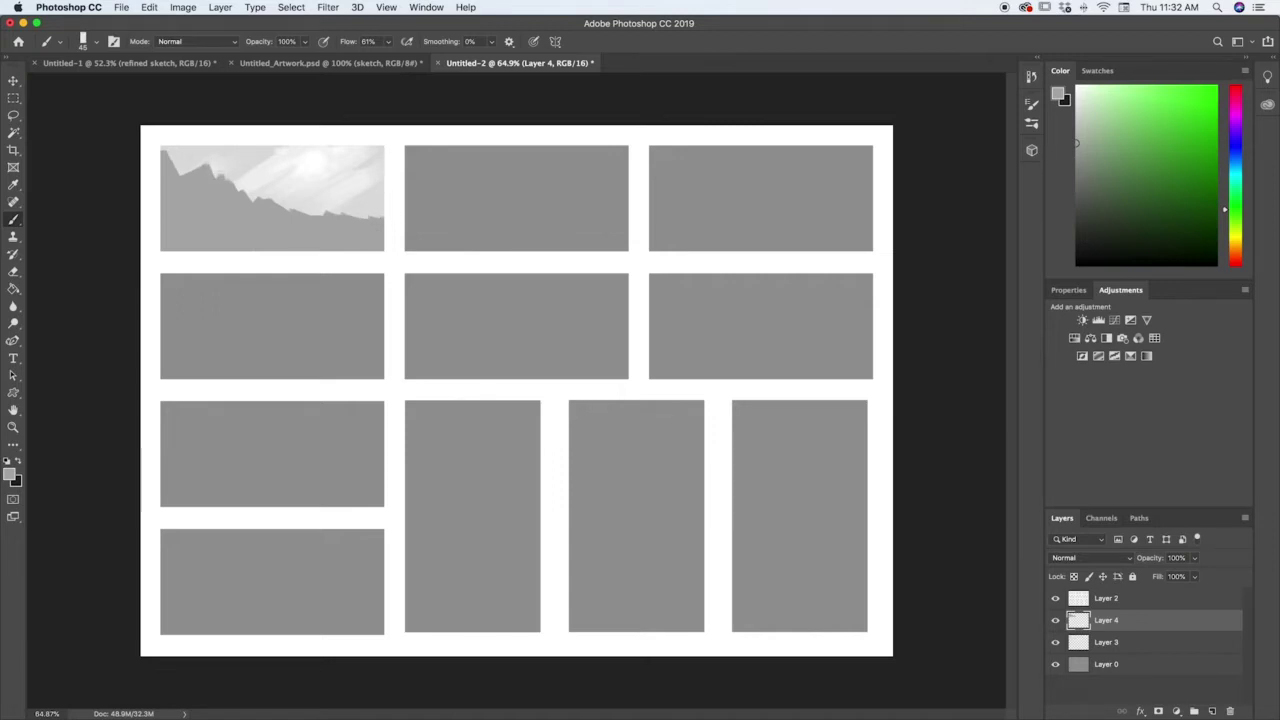